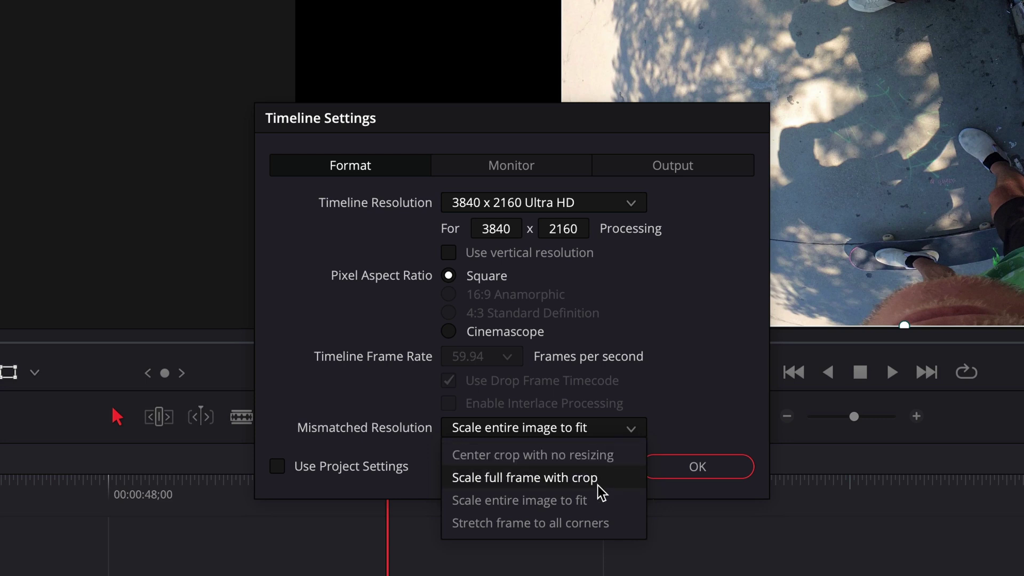
Set the timeline's mismatched resolution to "Stretch frame to all corners" and apply the timeline settings
click(602, 524)
click(699, 469)
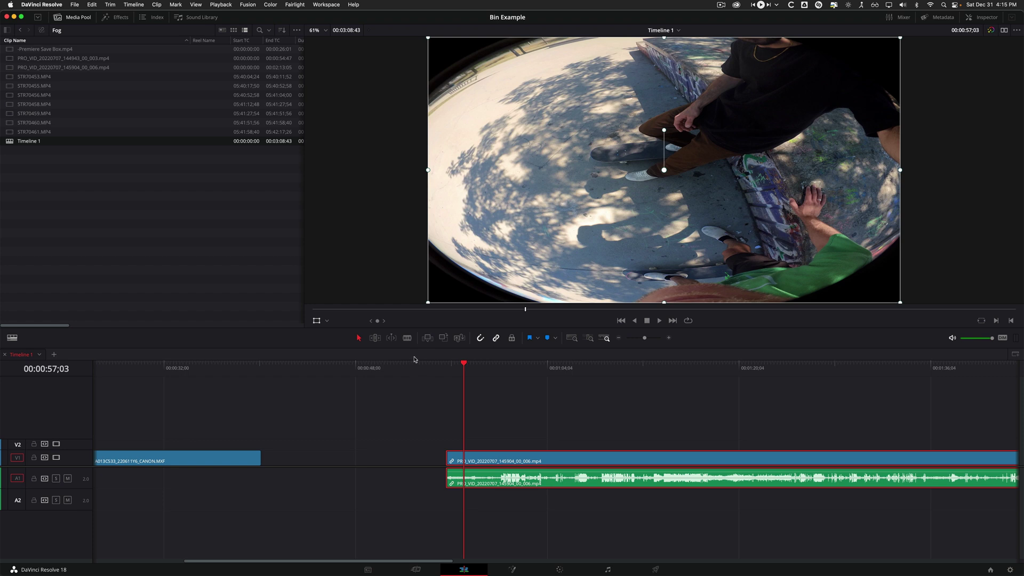
Set Timeline 1's mismatched resolution to "Scale entire image to fit" in the timeline settings and apply it
right_click(129, 143)
click(160, 221)
click(554, 342)
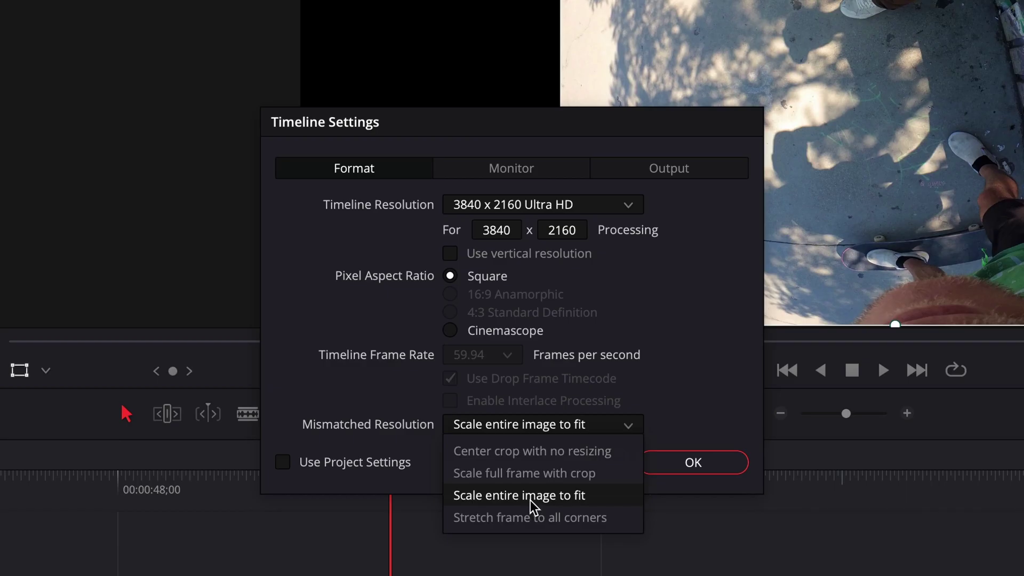
click(571, 346)
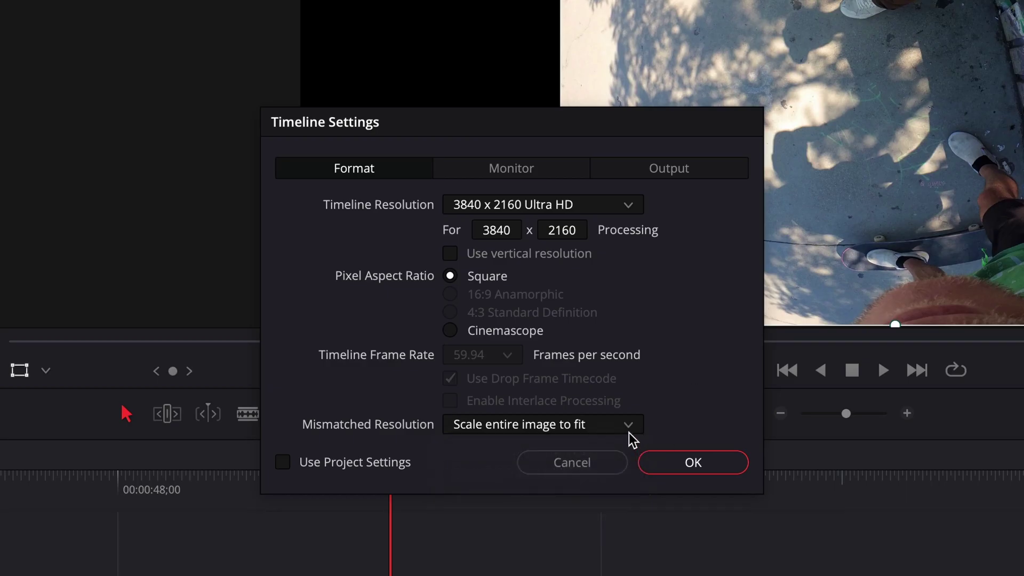
click(629, 431)
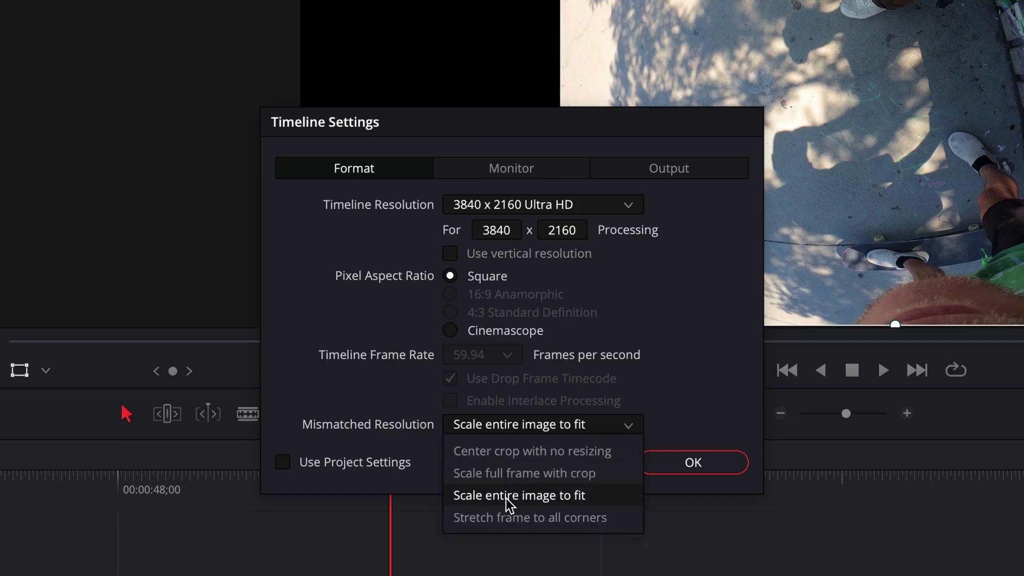
click(583, 501)
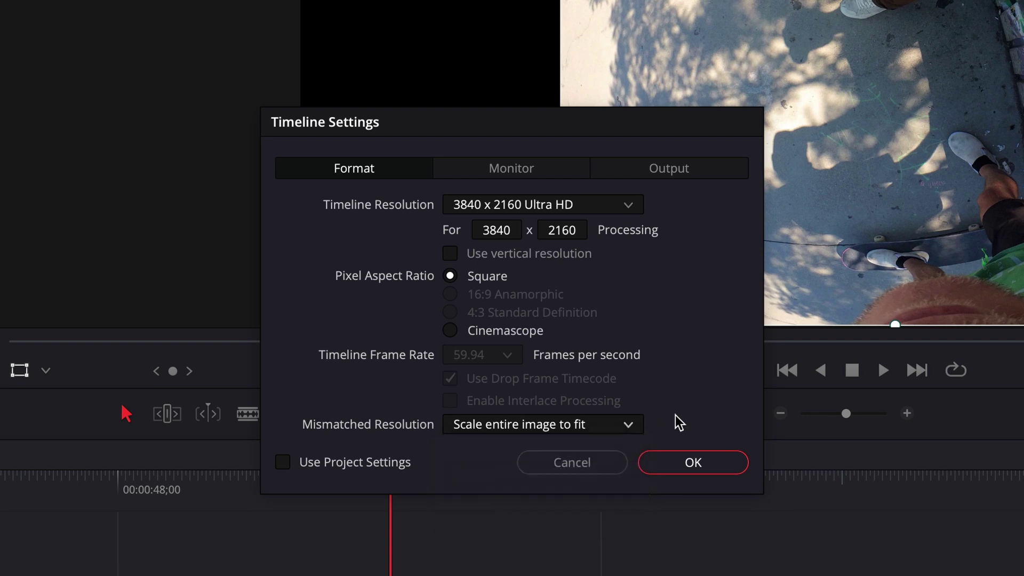
click(691, 462)
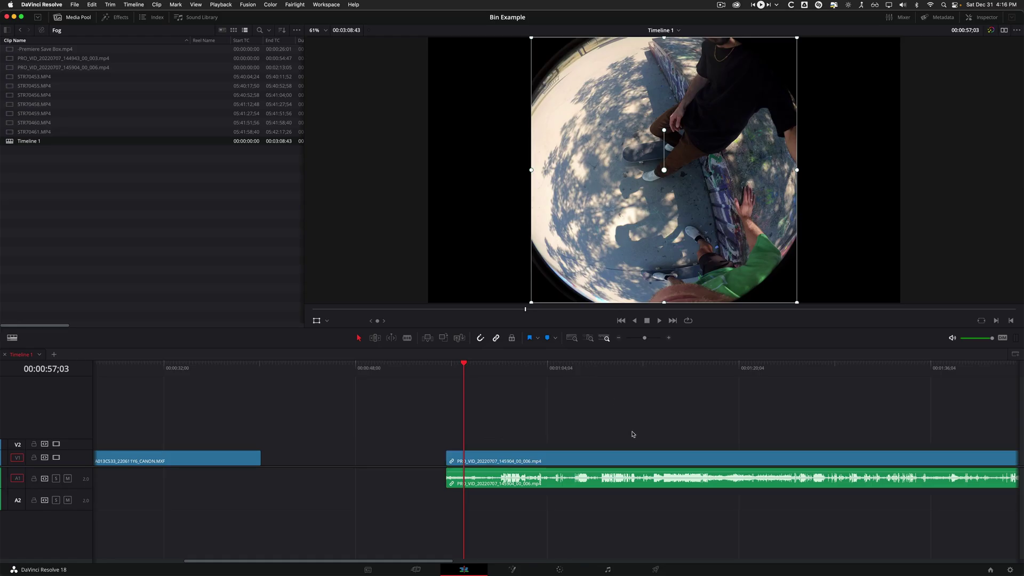
Select the PRO_VID_20220707_145904_00_006.mp4 video clip, hide the media pool and show the clip's Inspector settings
click(632, 459)
key(Tab)
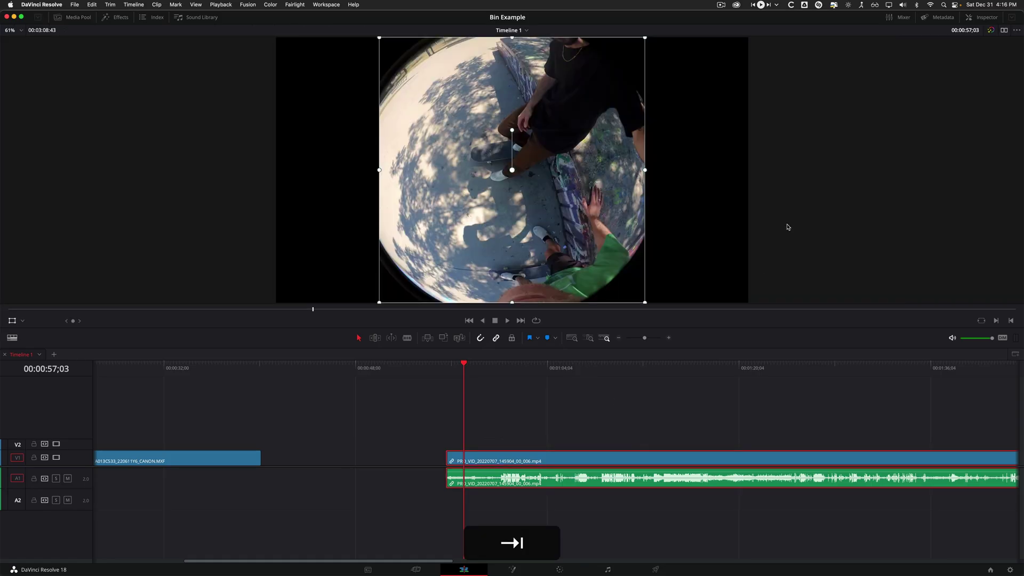
click(984, 18)
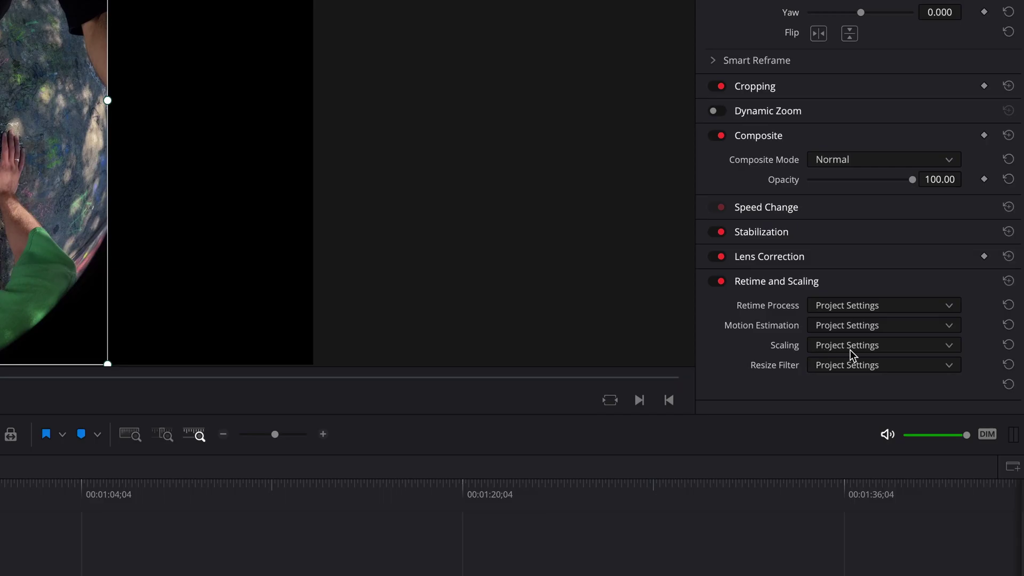
Try the Fill scaling option in the clip's Retime and Scaling settings, and undo it
click(878, 352)
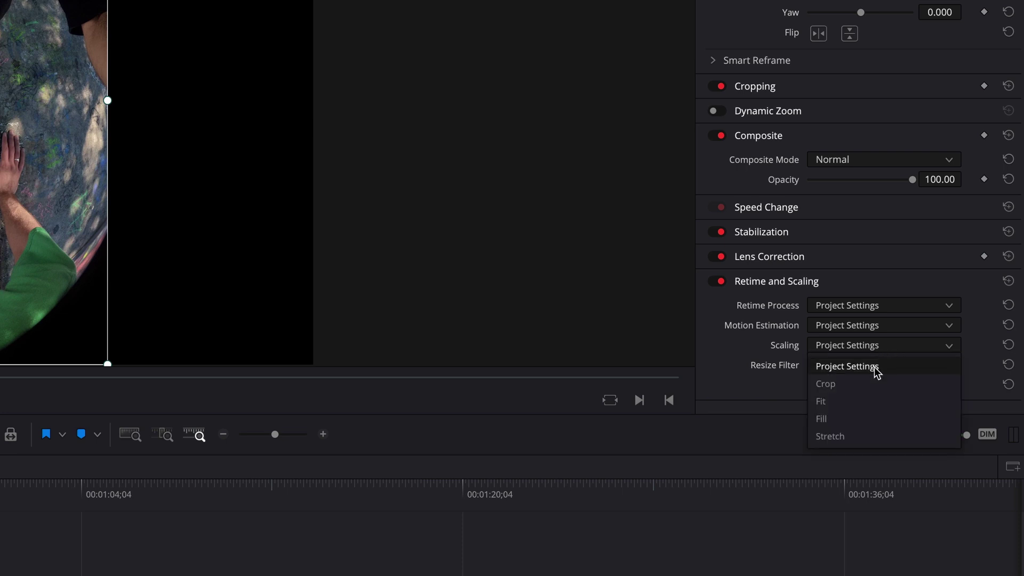
click(840, 419)
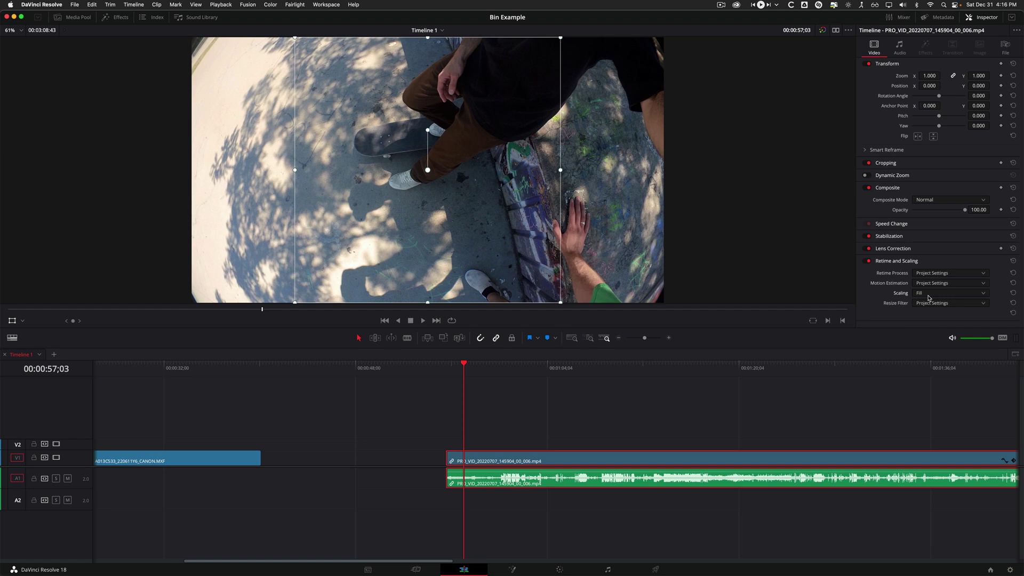
key(super+z)
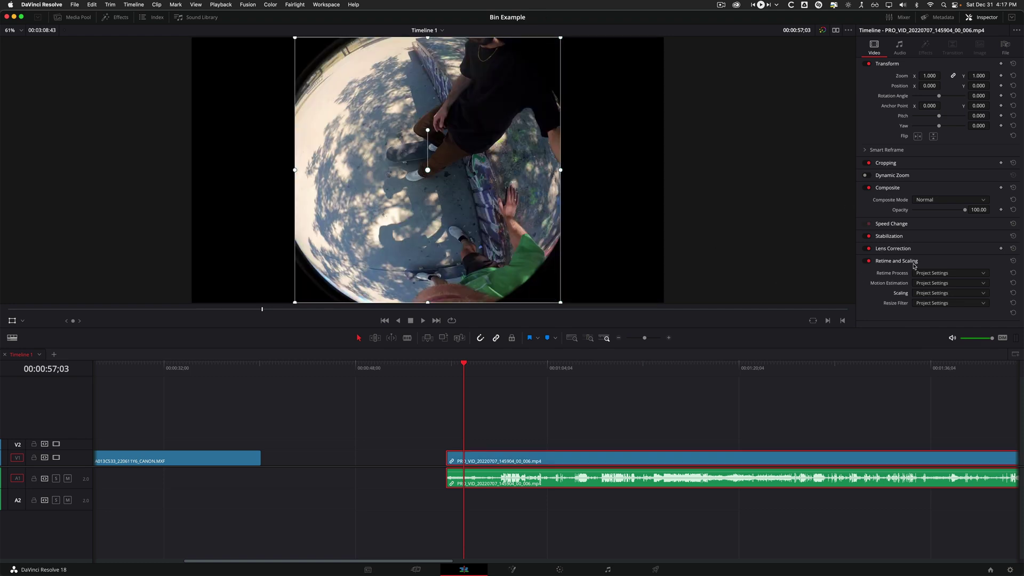
Try a zoom of 1.810 on the clip, undo it, and set the clip's Scaling to Fill
drag(929, 76, 943, 76)
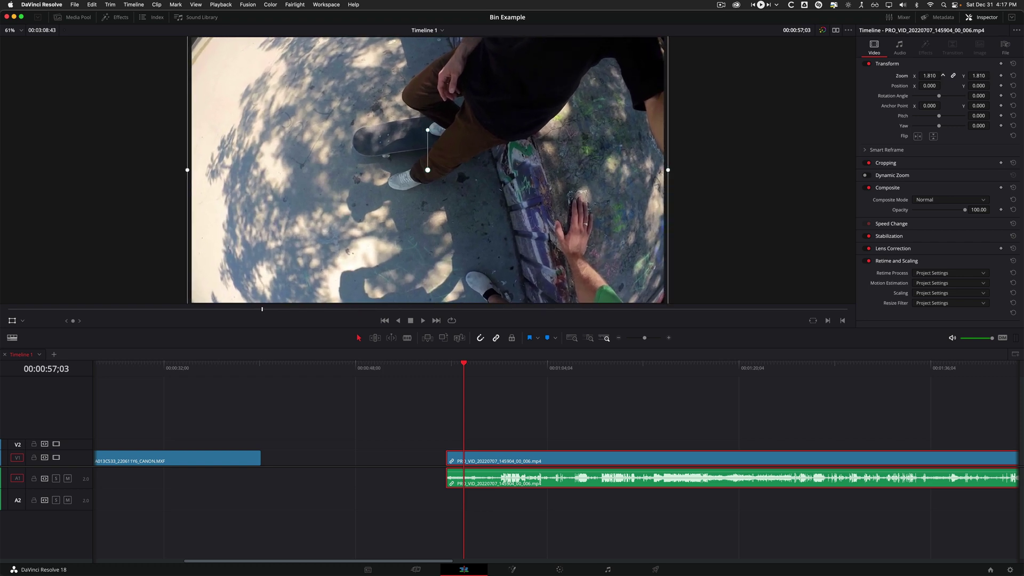
key(super+z)
click(931, 292)
click(920, 331)
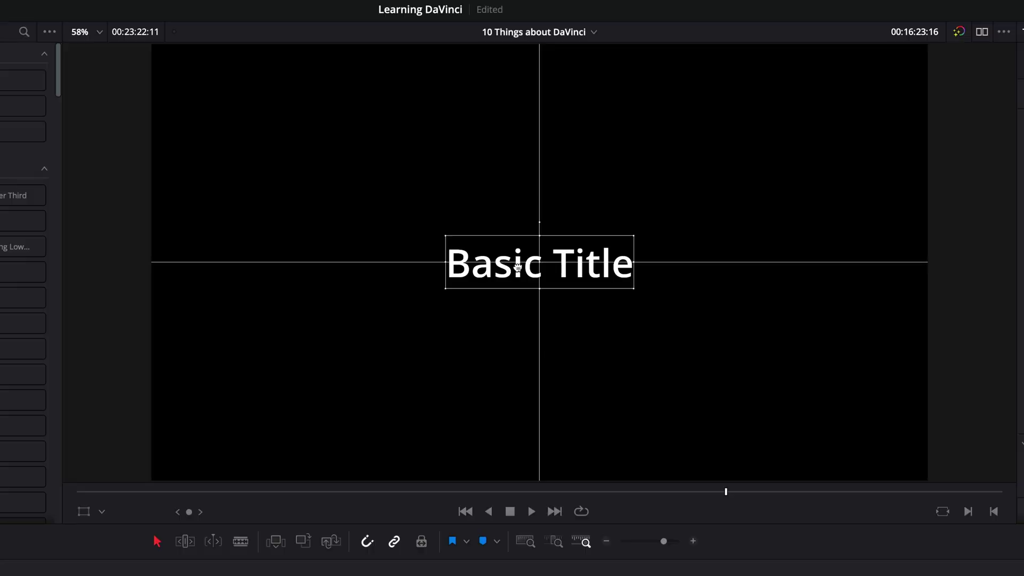
Align the Basic Title text to the centre guides of the frame
mouse_move(518, 262)
mouse_down()
mouse_move(523, 421)
mouse_move(284, 439)
mouse_move(507, 429)
mouse_move(516, 267)
mouse_up()
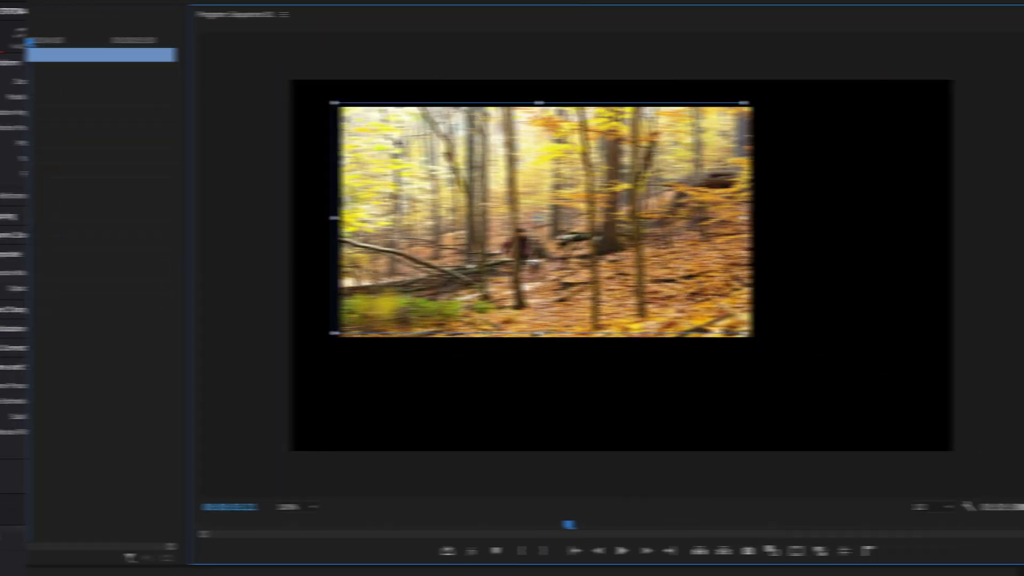
Switch to Premiere Pro and snap the scaled-down forest clip into the lower-left corner of the frame in Sequence 01
drag(342, 126, 352, 275)
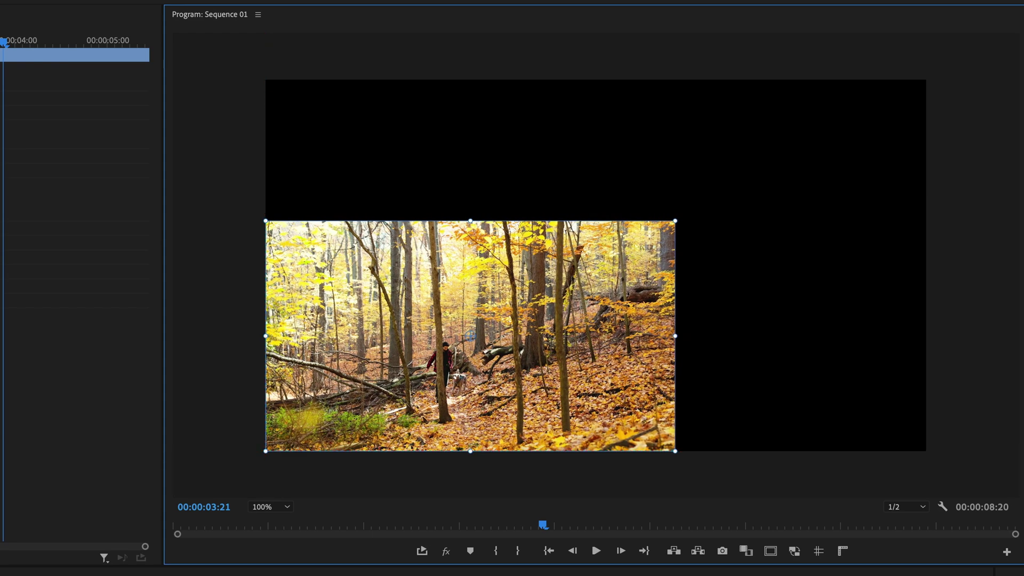
key(shift+3)
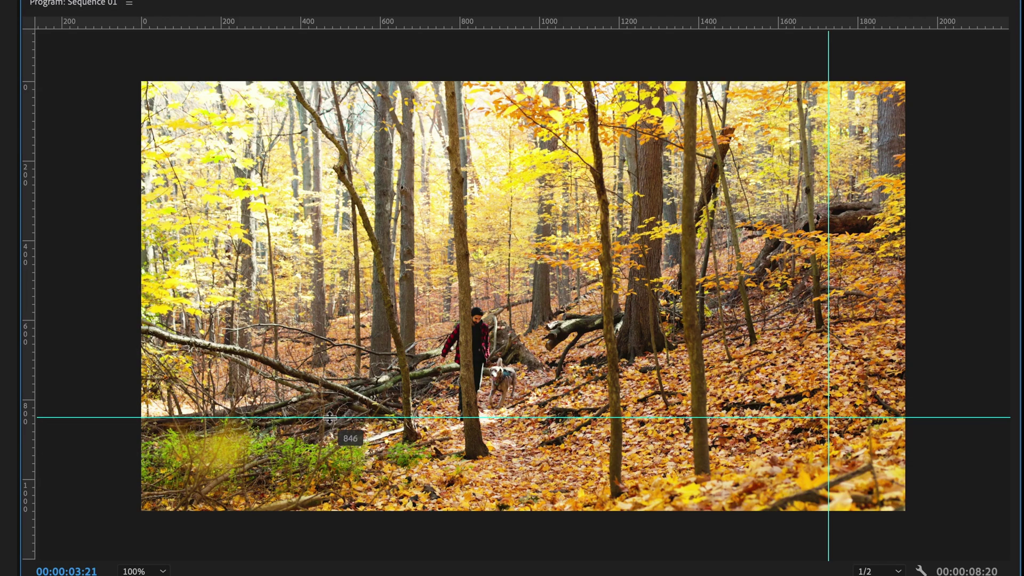
Add two vertical ruler guides over the forest clip, at about 1170 and 650 on the horizontal ruler
drag(34, 232, 606, 220)
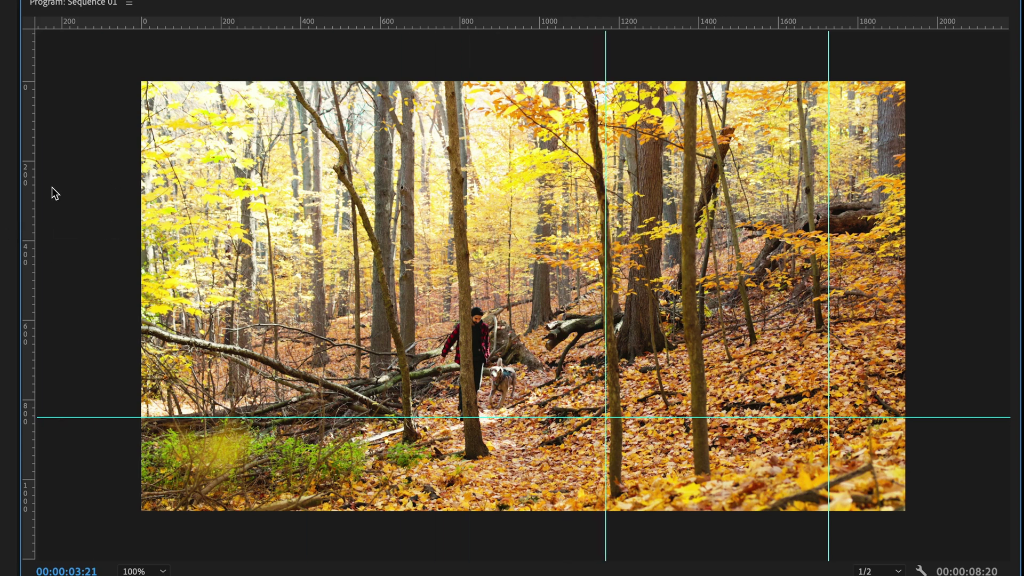
drag(33, 197, 401, 204)
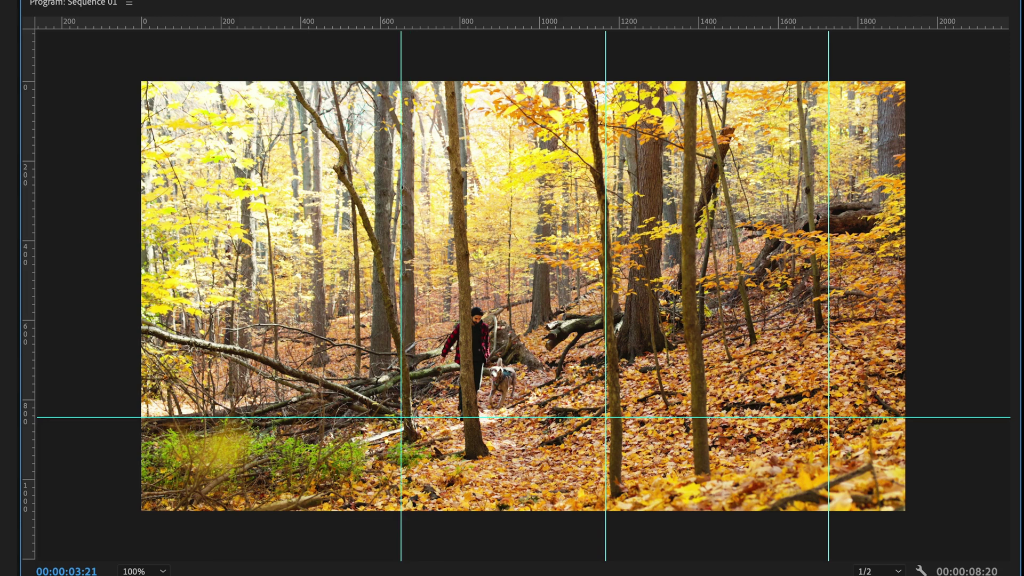
key(ctrl+shift+r)
key(ctrl+semicolon)
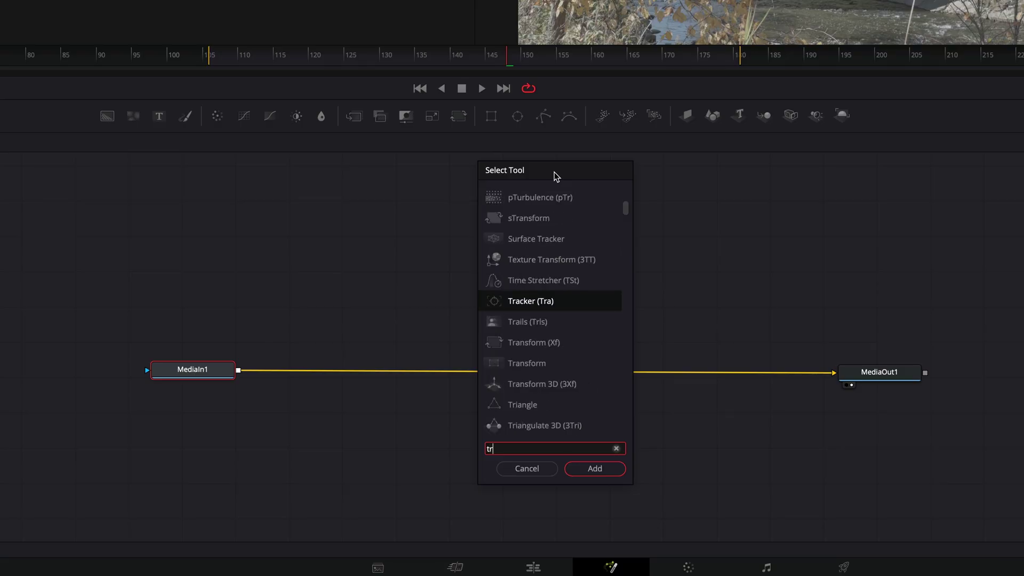
Switch to DaVinci Resolve's Fusion page, search the tools for "tracker" and add a Planar Tracker after MediaIn1
text(acker)
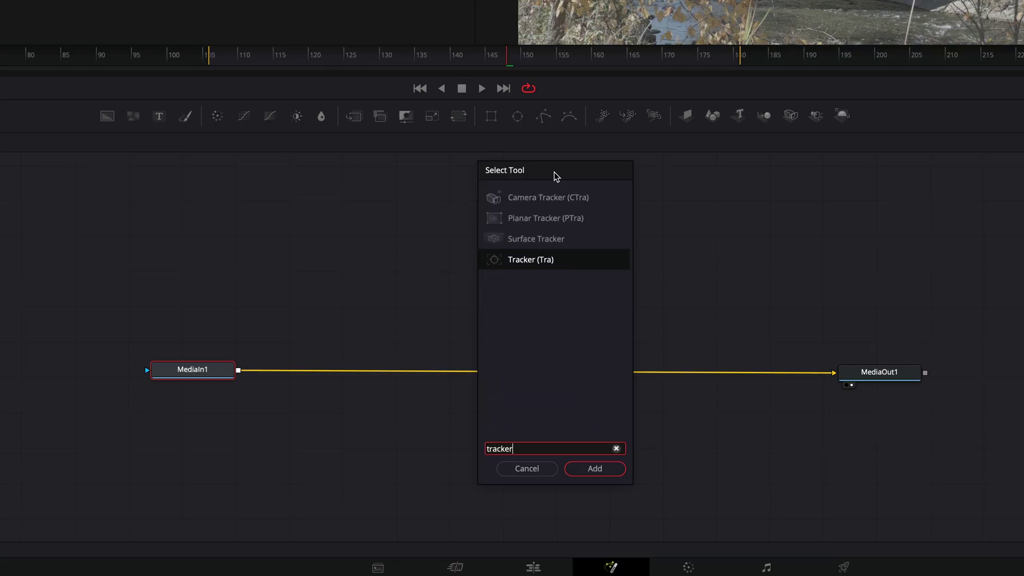
click(560, 218)
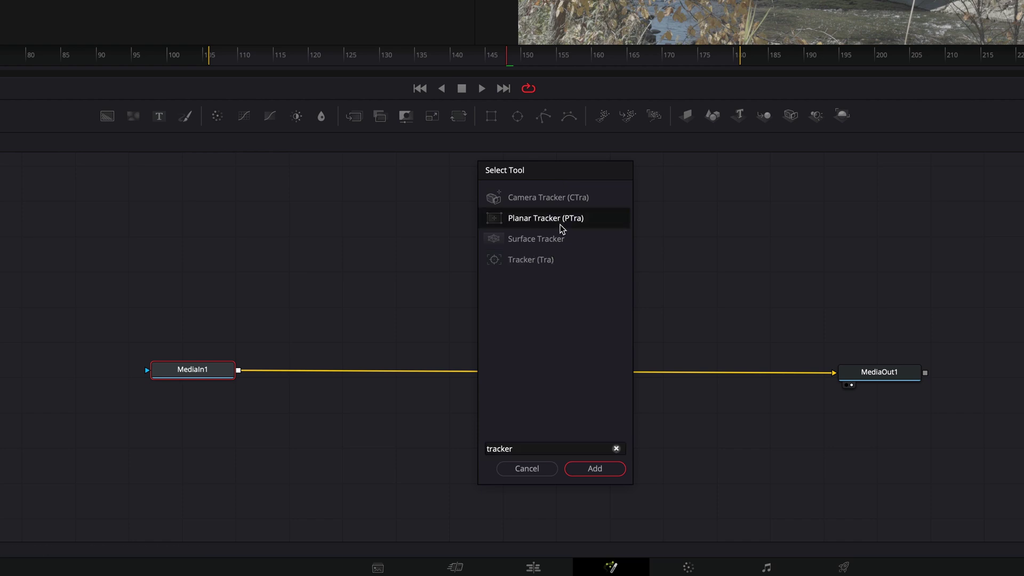
click(595, 469)
drag(298, 370, 478, 372)
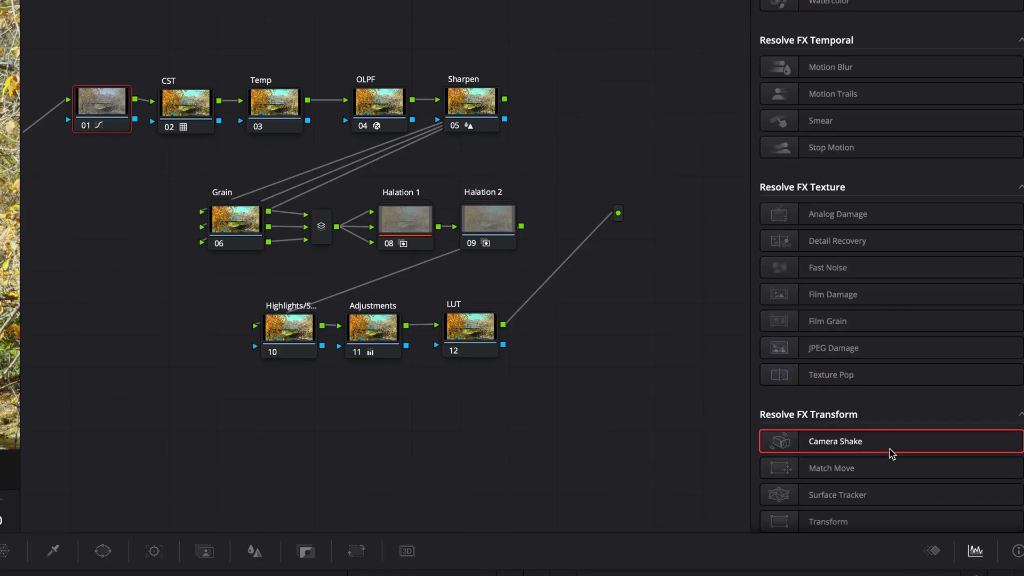
Add the Camera Shake effect to the color node graph just after the LUT node
drag(891, 453, 558, 329)
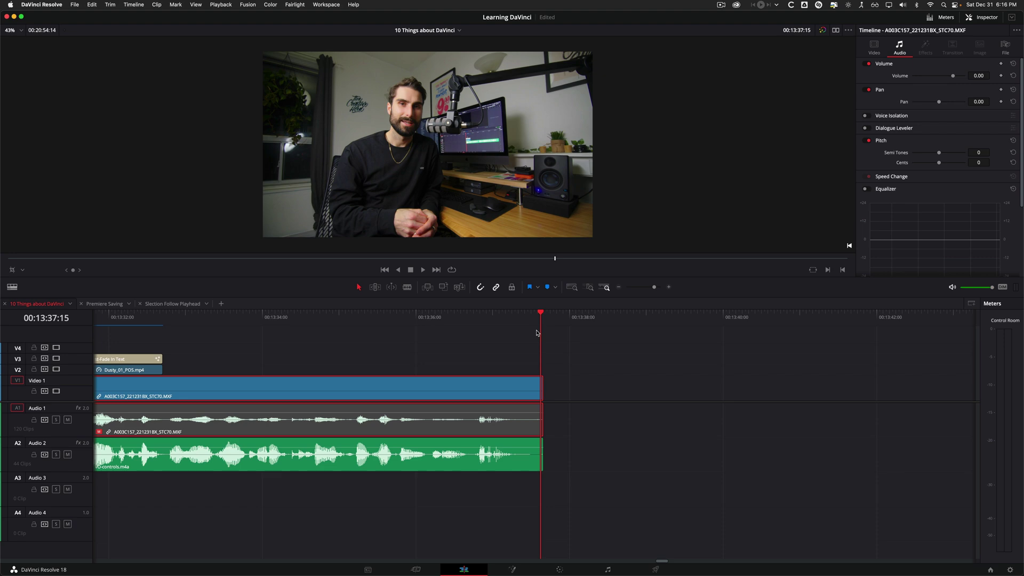
scroll(523, 422, left, 2)
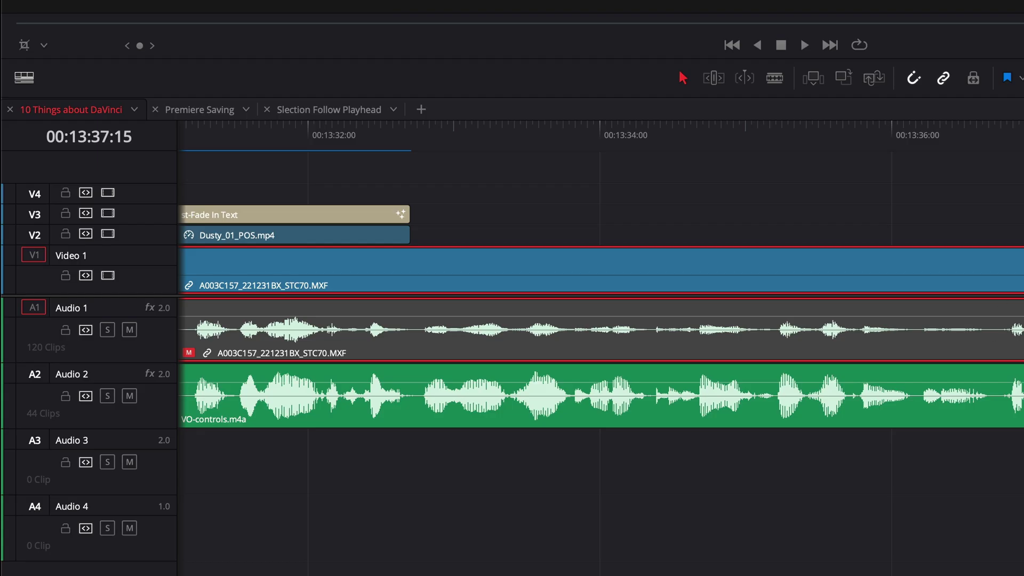
scroll(983, 194, right, 4)
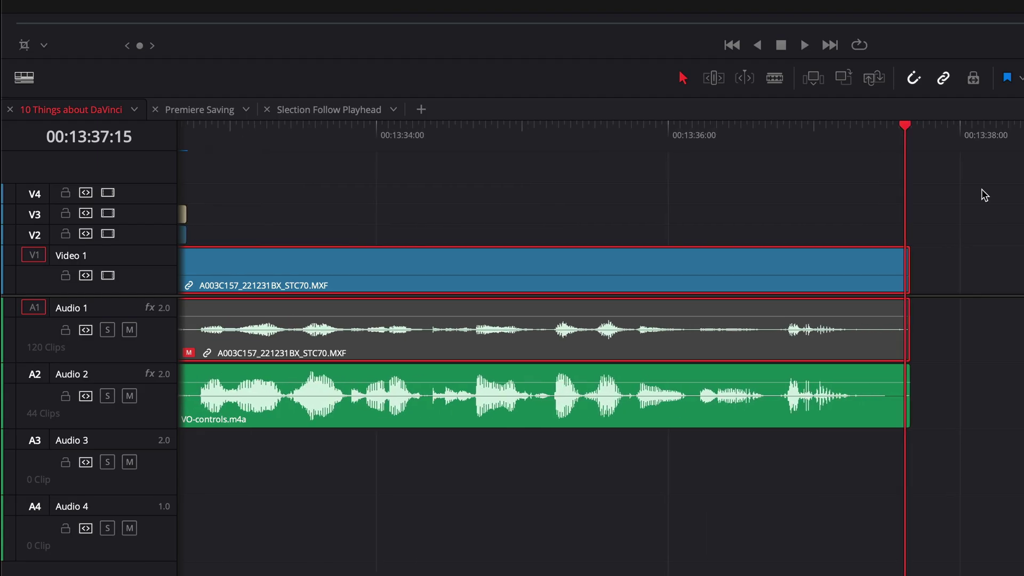
scroll(832, 265, left, 6)
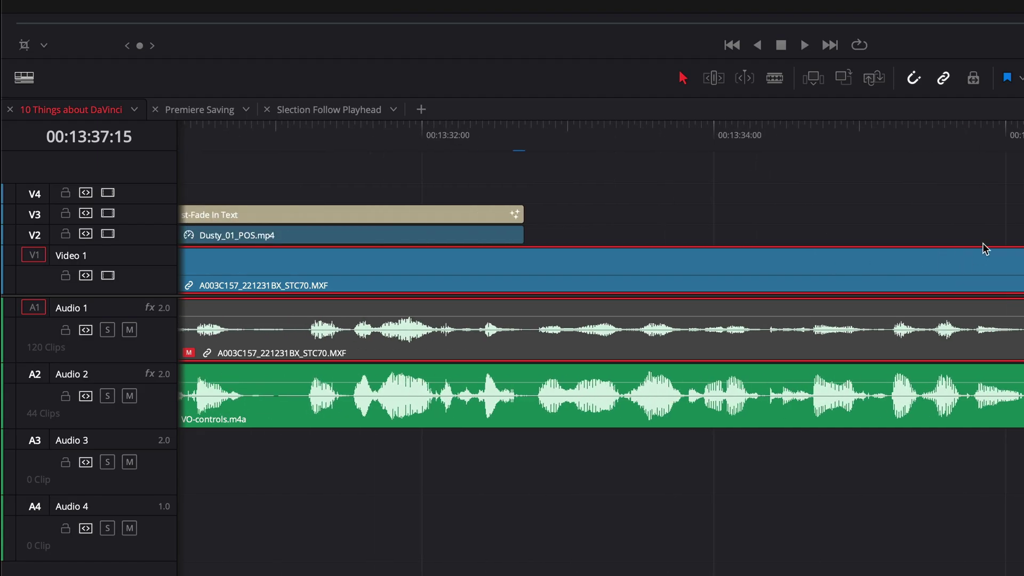
scroll(986, 248, right, 6)
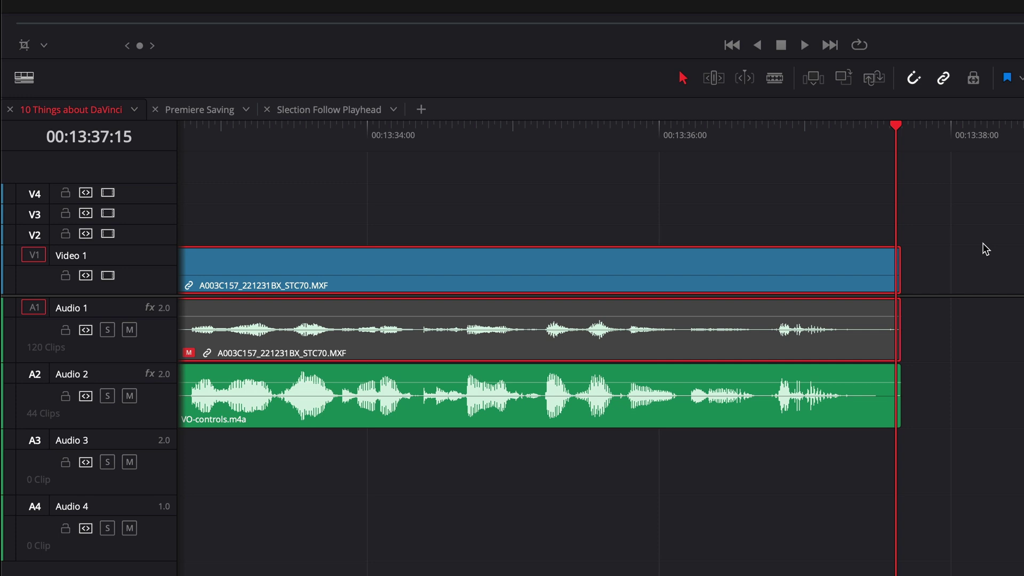
Nudge the selected A003C157_221231BX_STC70.MXF clip back and forth along the timeline in small steps, returning it to its starting position
key(period)
key(period)
key(period)
key(comma)
key(comma)
key(comma)
key(comma)
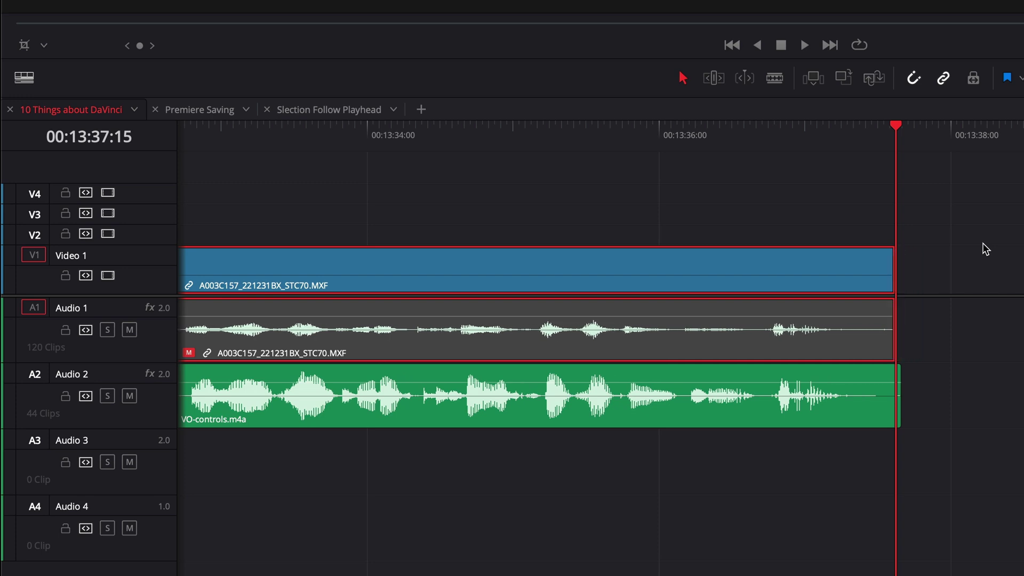
key(comma)
key(period)
key(period)
key(period)
key(period)
key(comma)
key(comma)
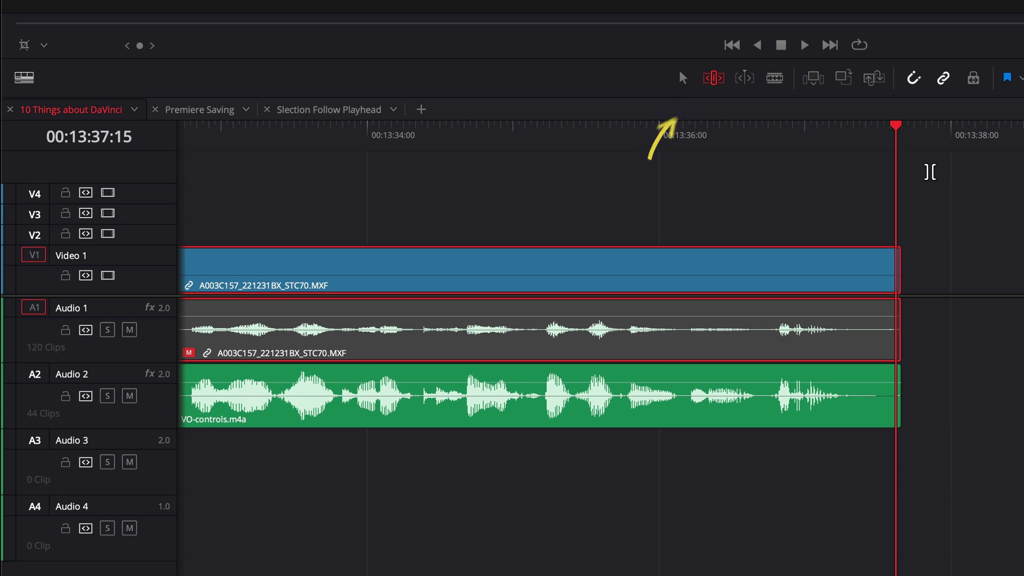
Slip the contents of the selected clip in Trim Edit Mode, and return to Selection Mode
key(period)
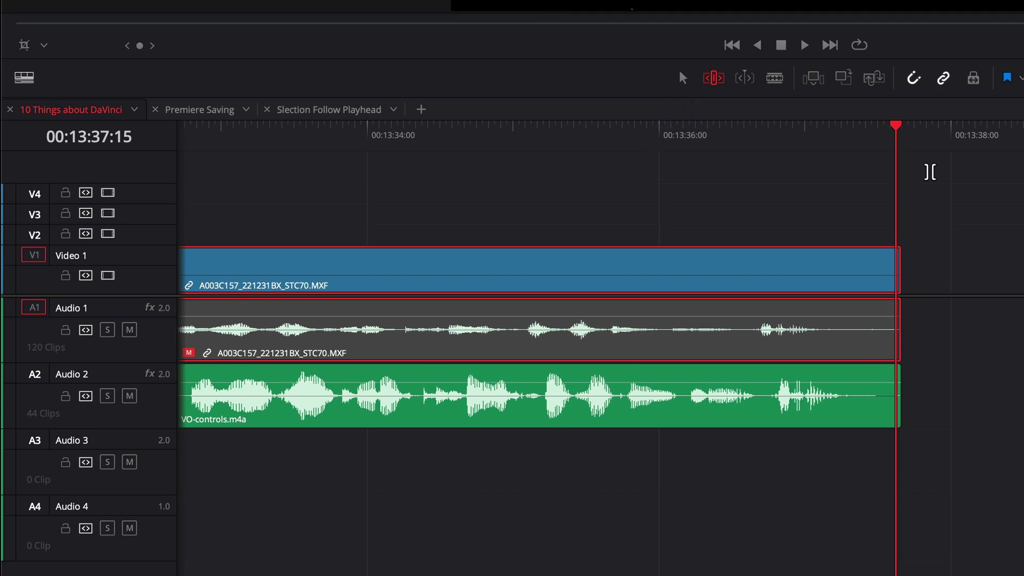
click(683, 78)
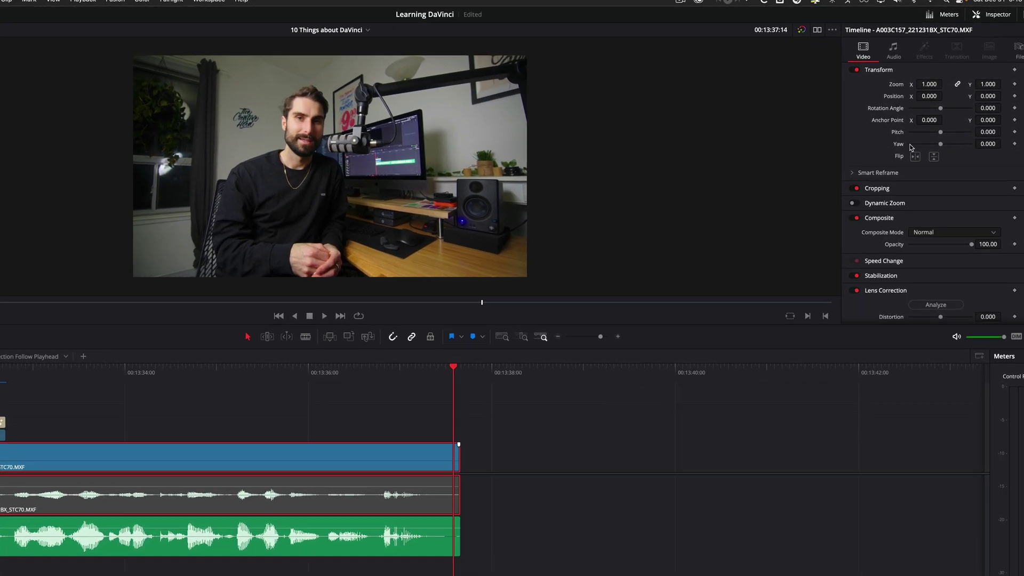
Try a horizontal flip and a left crop of 1026 on the selected clip, and restore both settings
click(912, 179)
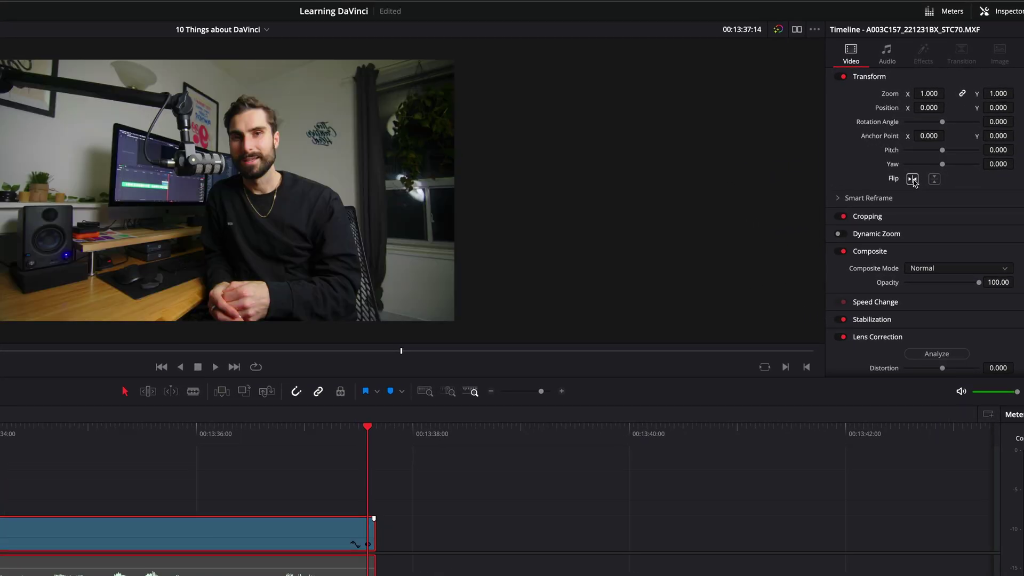
click(912, 179)
click(869, 216)
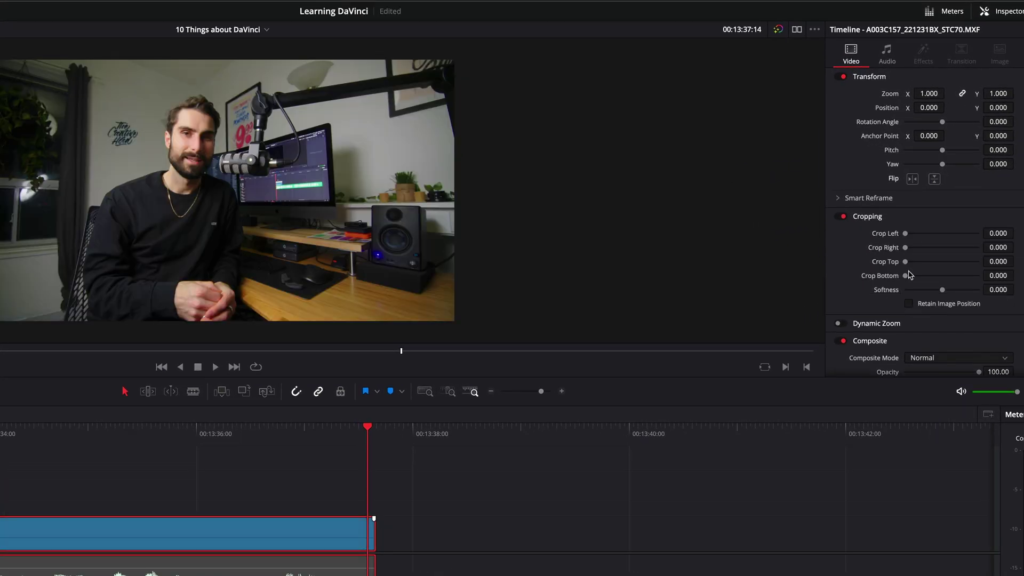
mouse_move(905, 233)
mouse_down()
mouse_move(944, 233)
mouse_move(898, 235)
mouse_up()
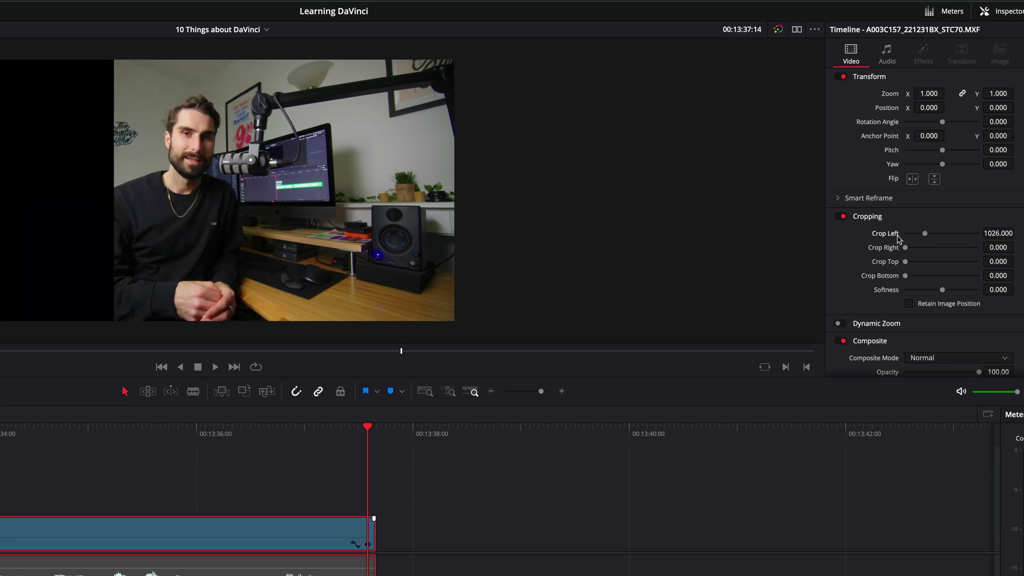
double_click(899, 235)
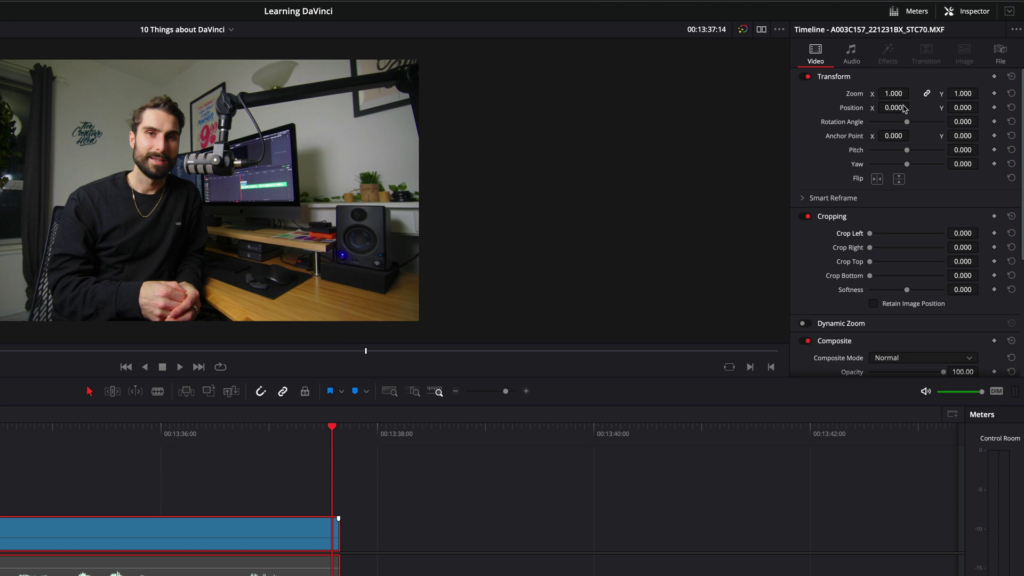
Try a zoom of 1.350, a Position X of 105 and a 360 rotation on the selected clip, and reset its Transform settings
drag(884, 94, 921, 154)
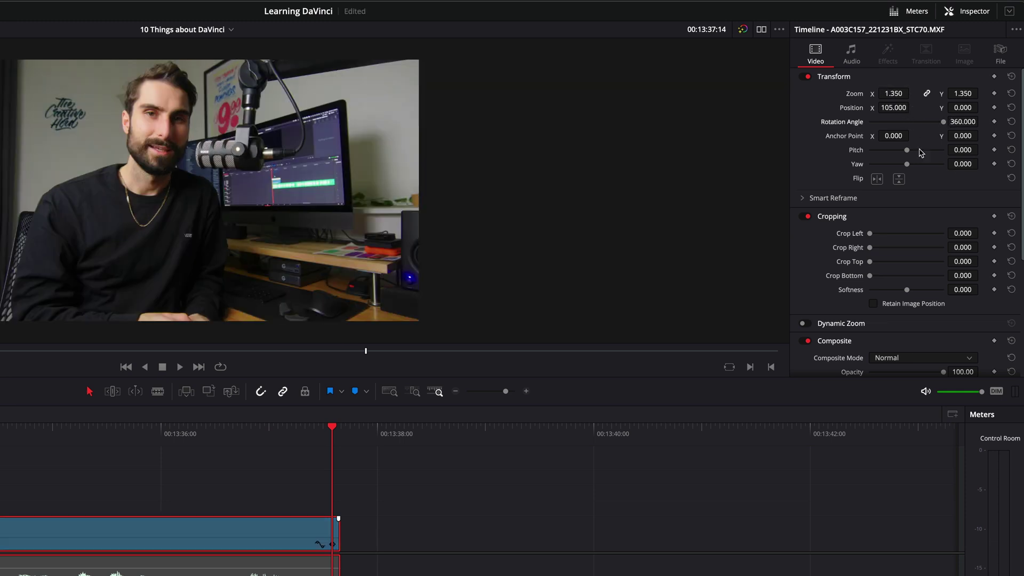
click(1012, 80)
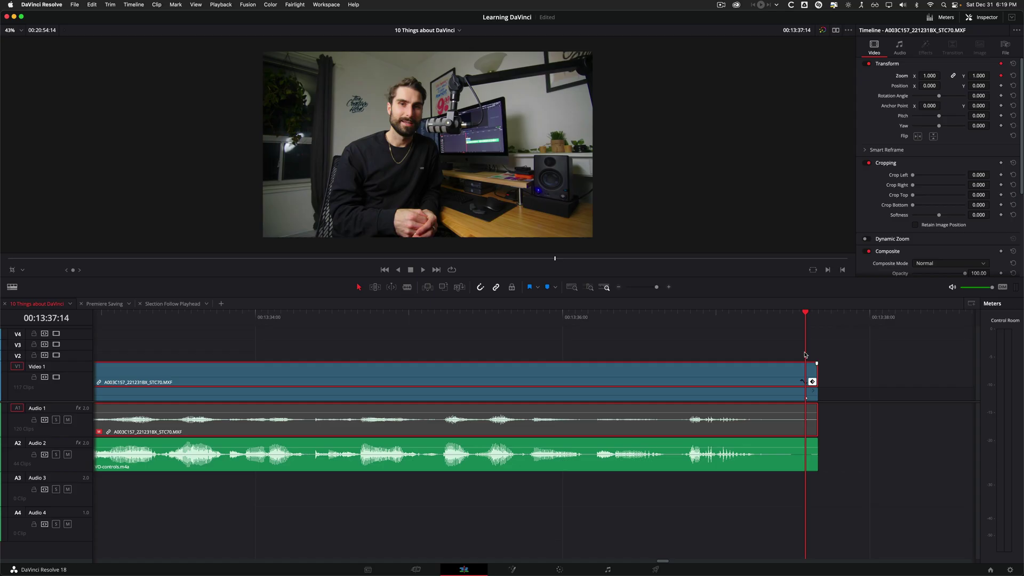
Keyframe the clip's zoom at 2.120 at 00:13:36:12, with a position keyframe at the same frame
drag(804, 320, 639, 319)
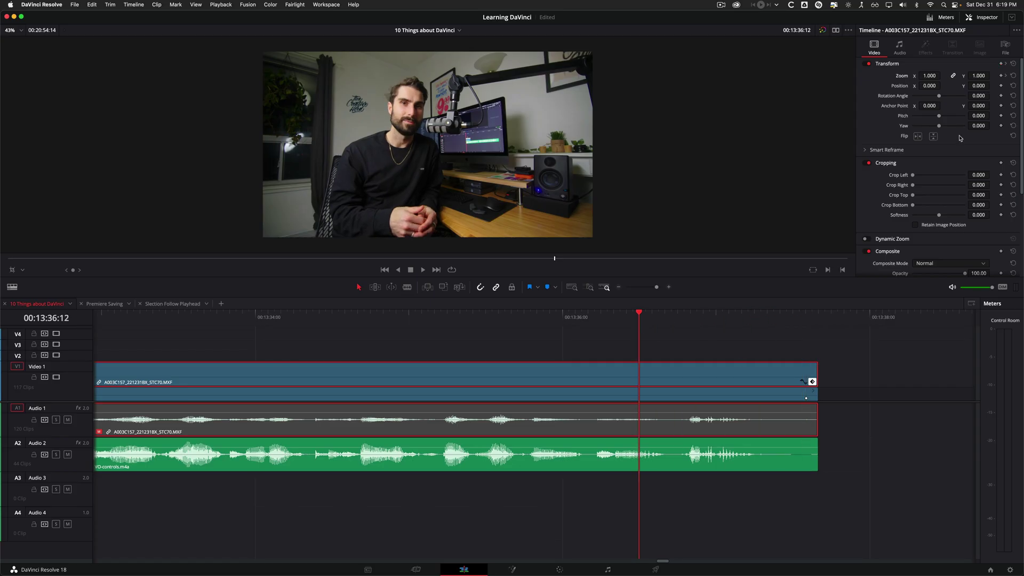
click(1002, 76)
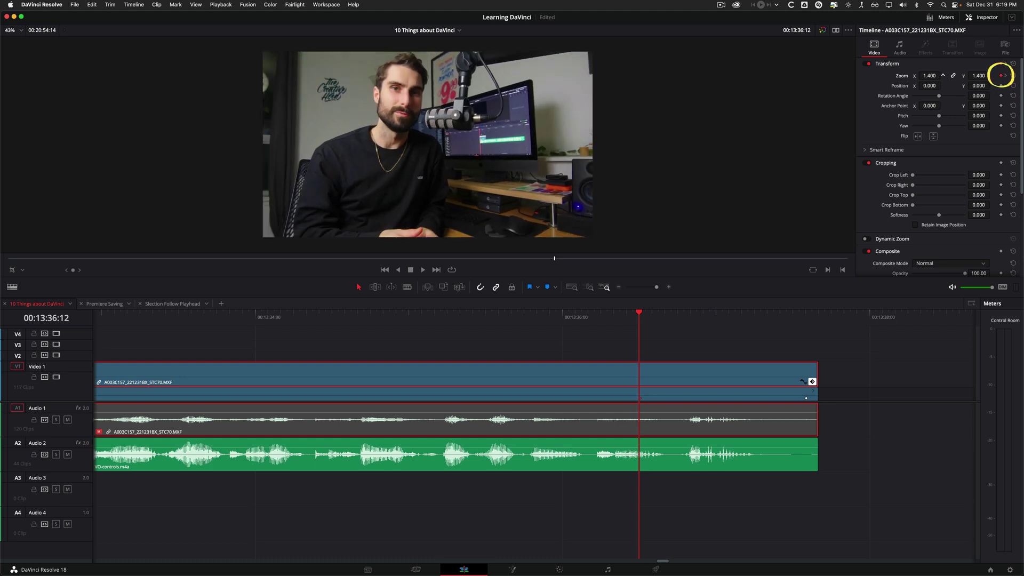
drag(943, 75, 929, 76)
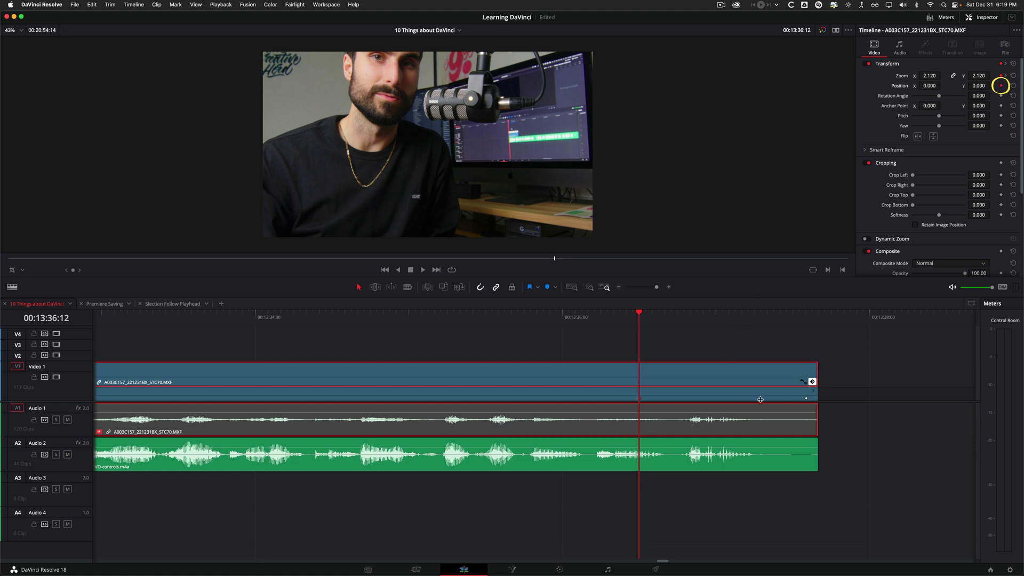
click(813, 382)
click(812, 395)
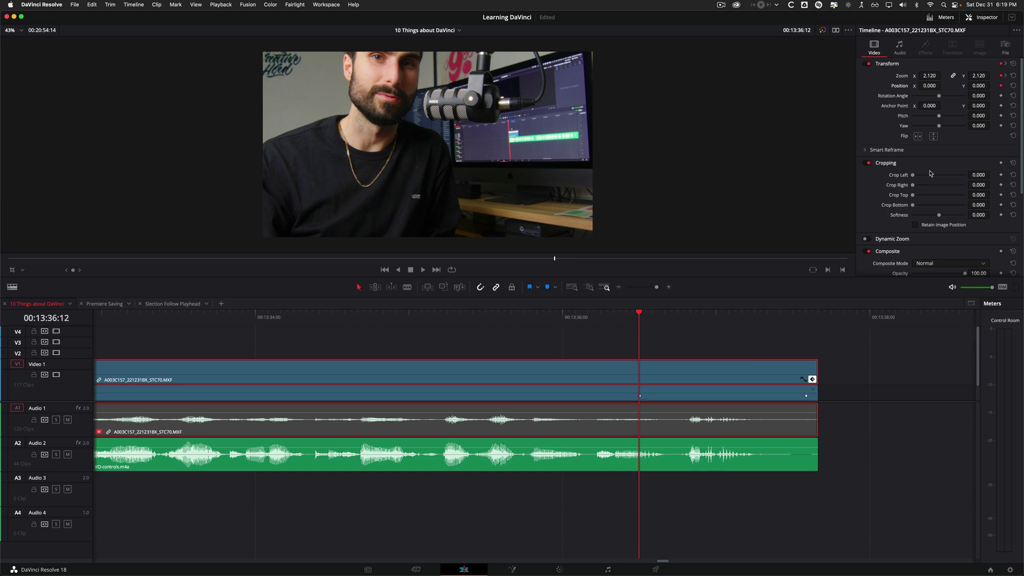
Set the clip's position to X 219 and Y -697 on the keyframe at 00:13:36:12
drag(651, 320, 805, 317)
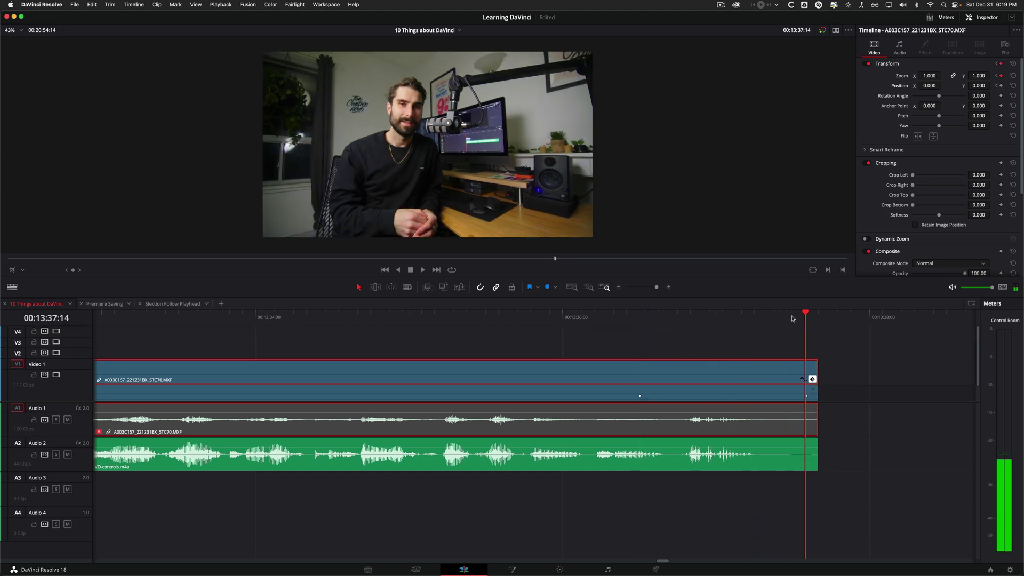
click(997, 85)
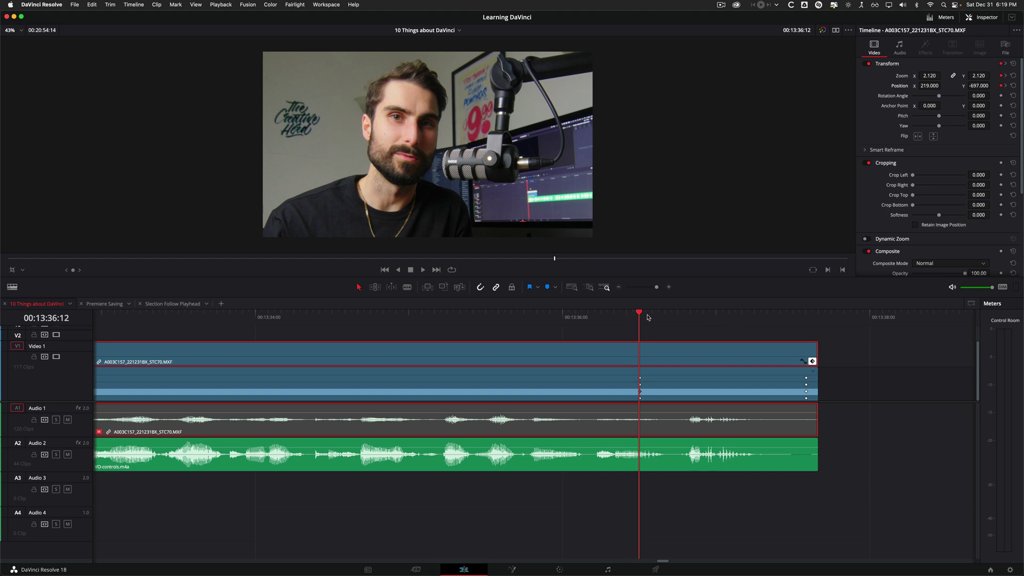
mouse_move(639, 314)
mouse_down()
mouse_move(804, 317)
mouse_move(649, 318)
mouse_up()
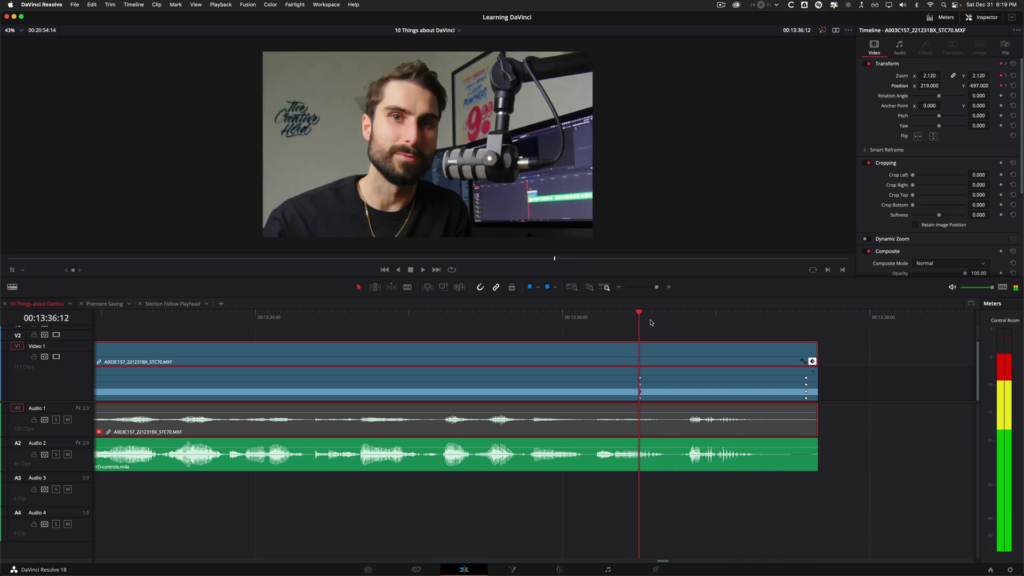
Open the clip's Position X curve, ease its start and end keyframes, and bend the curve upward between them
scroll(461, 327, right, 5)
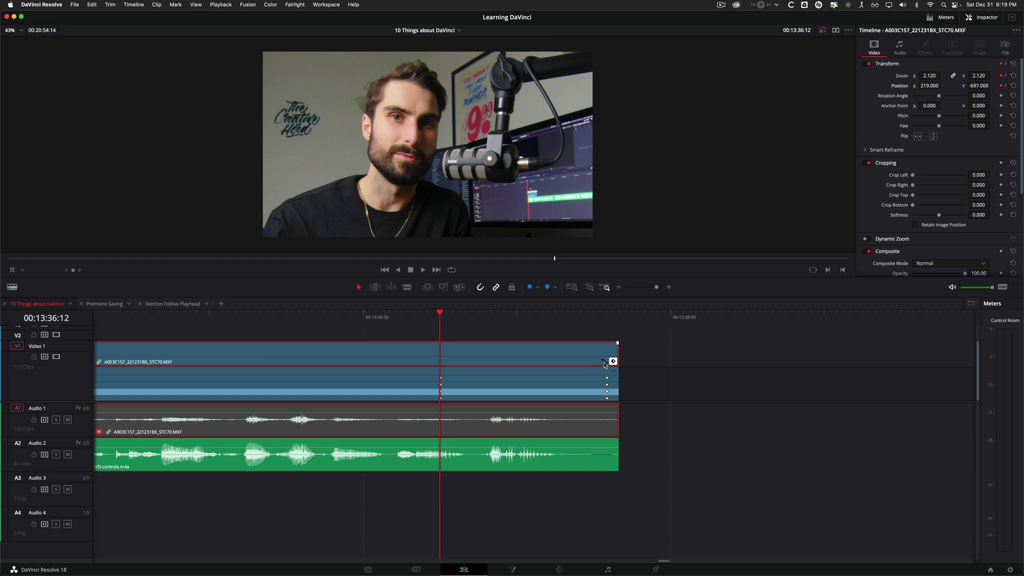
click(611, 363)
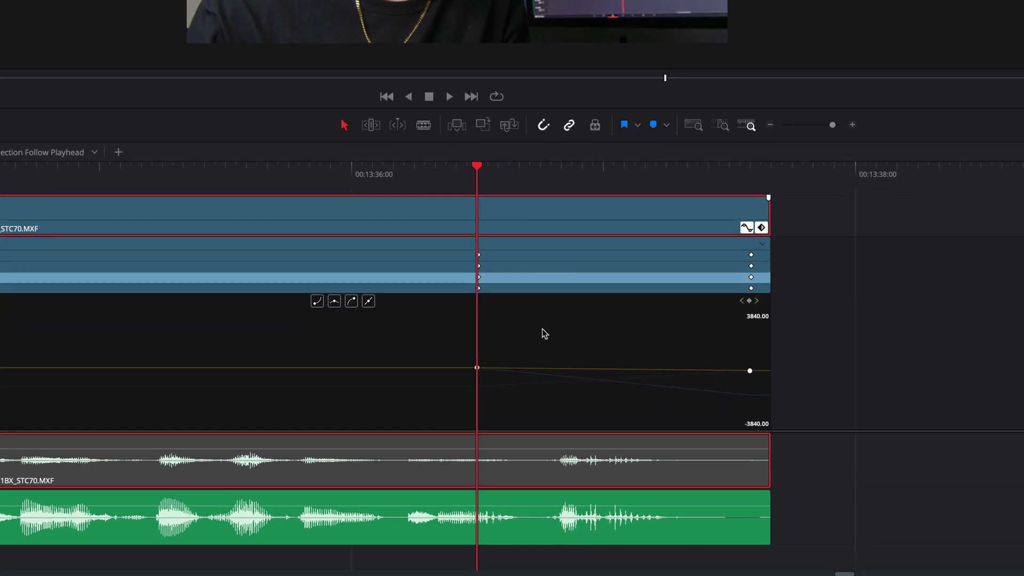
mouse_move(446, 453)
click(486, 374)
click(320, 303)
click(750, 371)
click(352, 301)
mouse_move(681, 370)
mouse_down()
mouse_move(683, 380)
mouse_move(676, 351)
mouse_up()
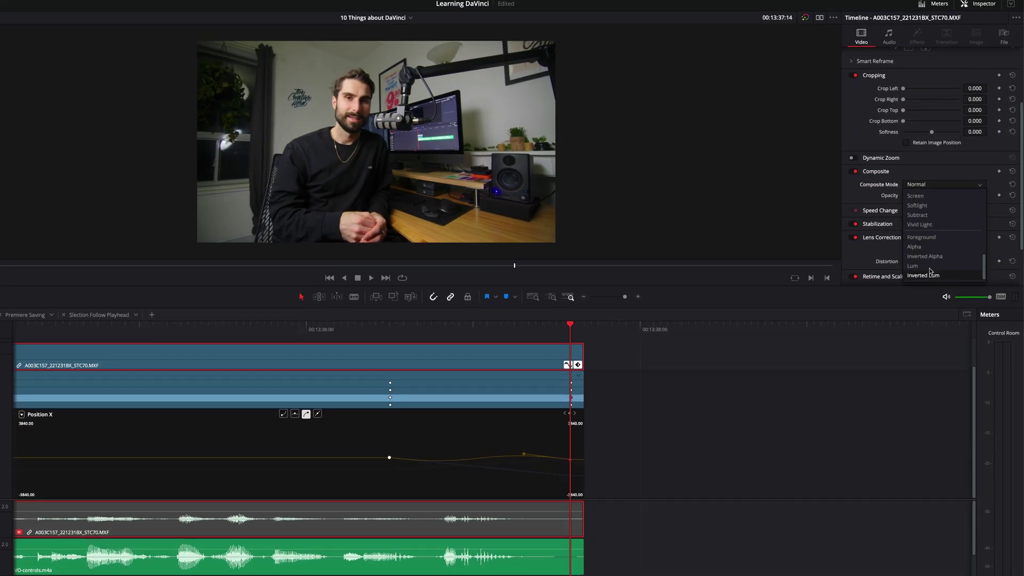
Look through the available composite modes and the clip's Stabilization, Lens Correction, and Retime and Scaling settings
scroll(914, 266, up, 10)
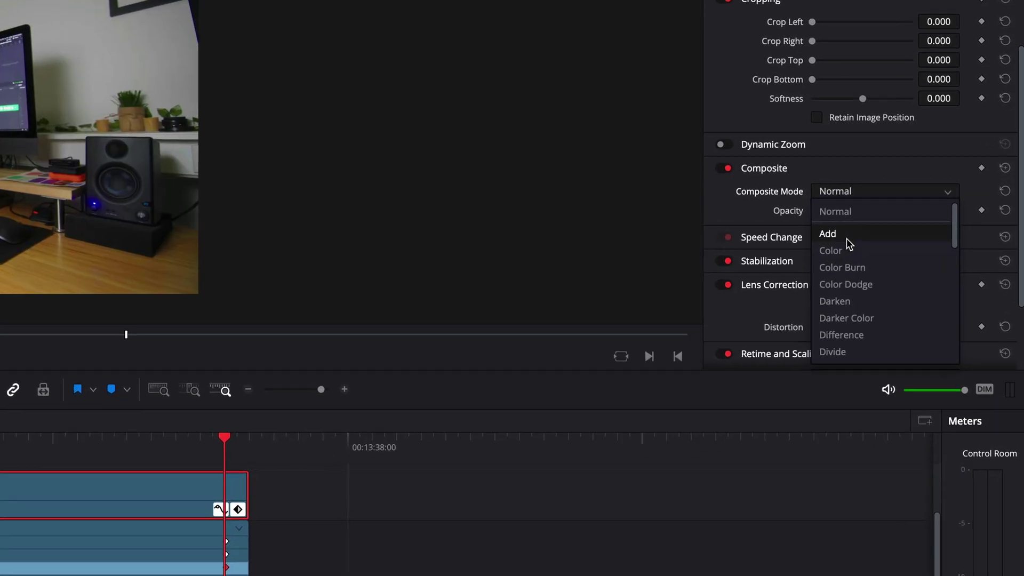
scroll(827, 277, down, 10)
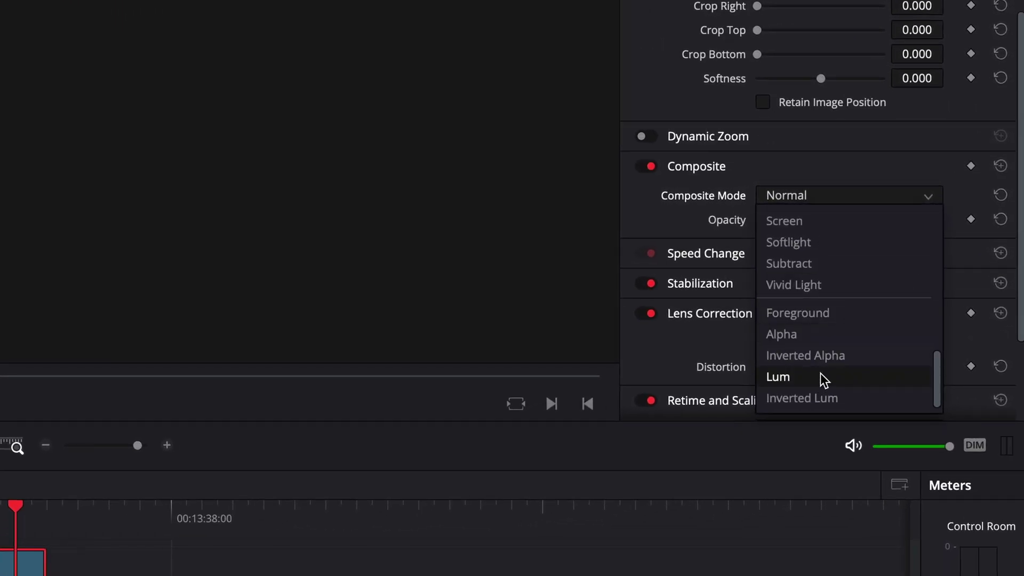
scroll(825, 336, up, 10)
scroll(667, 213, up, 4)
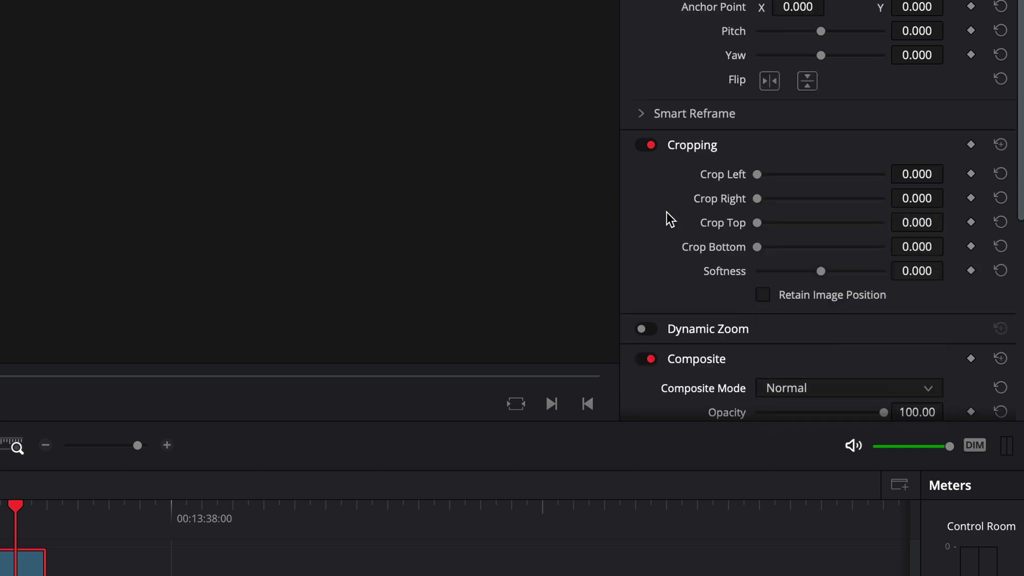
scroll(789, 235, down, 6)
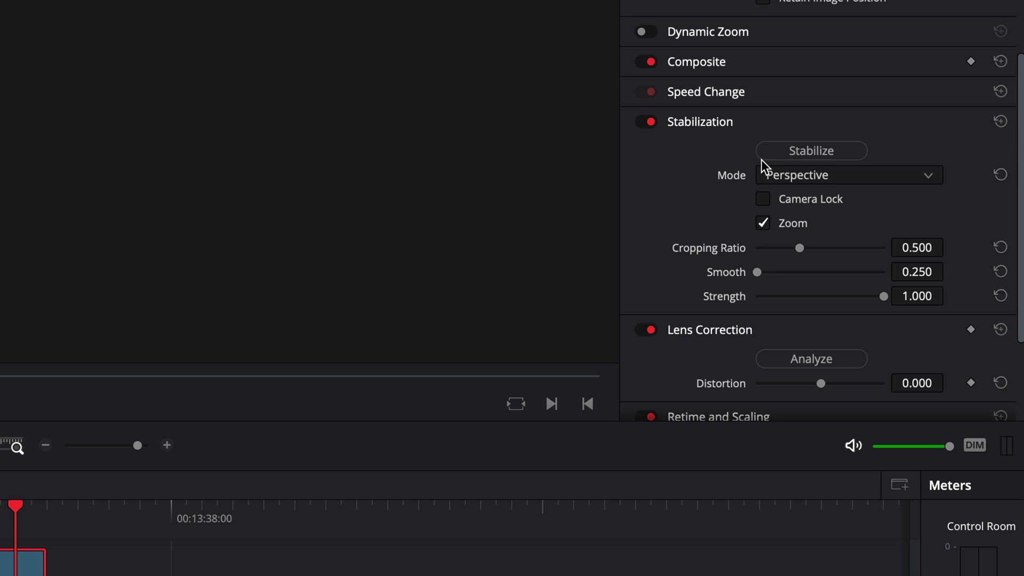
scroll(728, 227, down, 3)
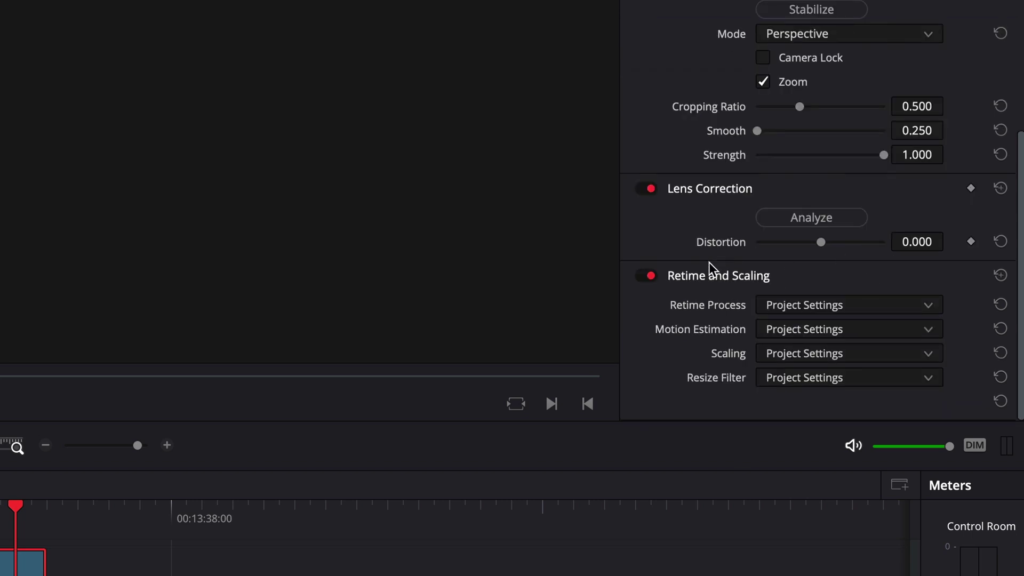
scroll(709, 264, up, 9)
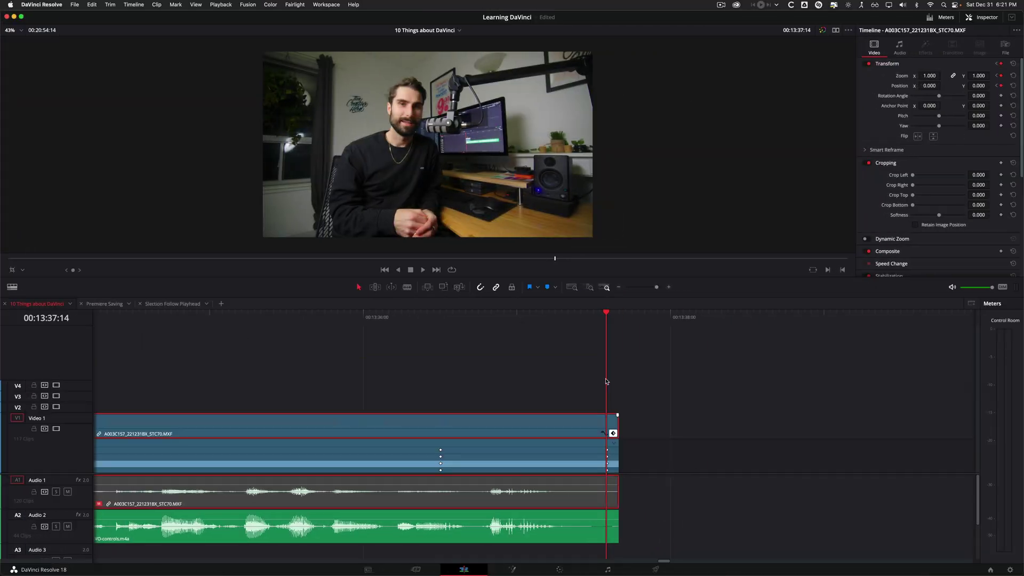
View the clip's Change Clip Speed options without applying them, and briefly show its Retime Controls in the timeline
key(r)
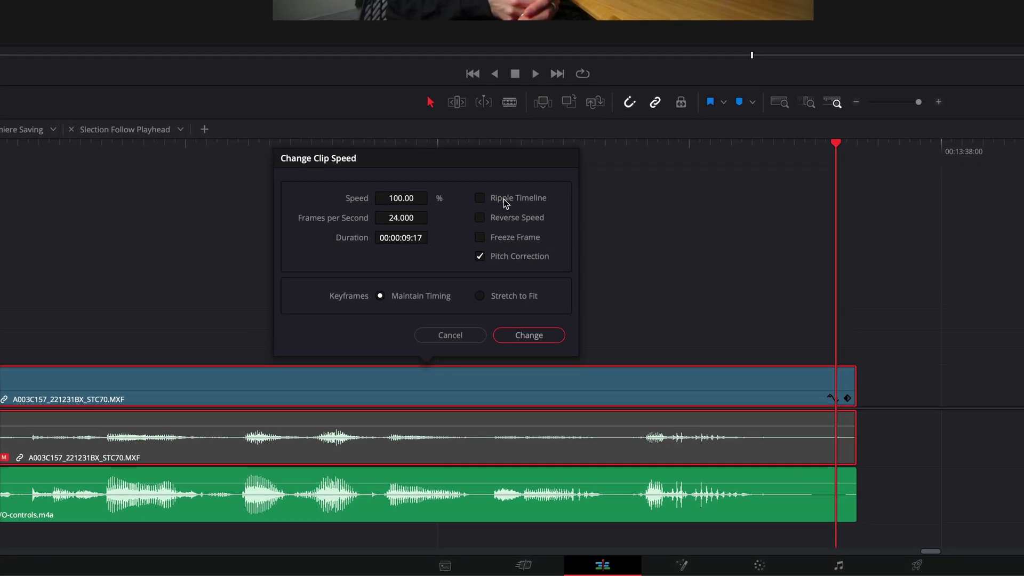
click(463, 337)
key(ctrl+r)
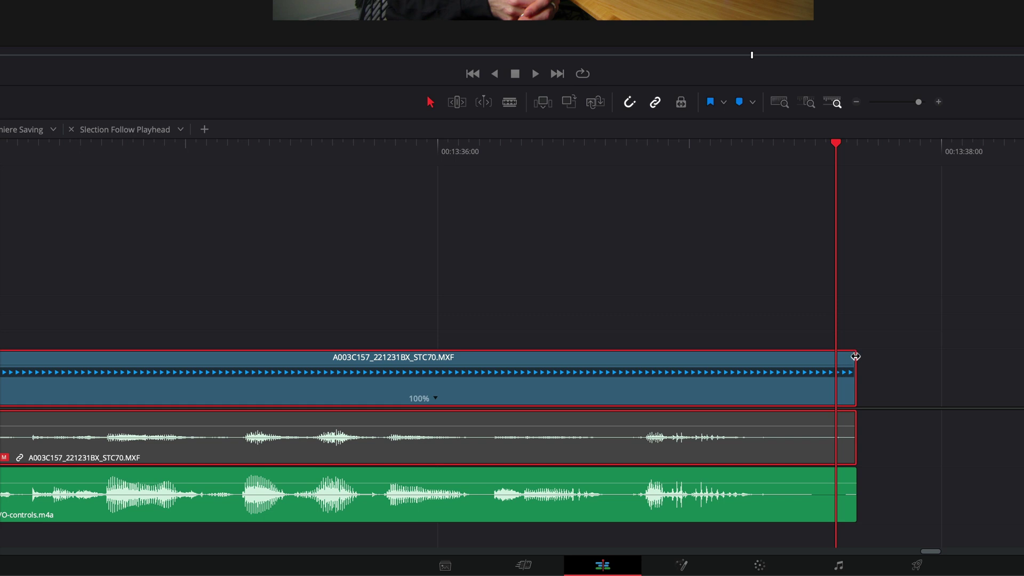
key(ctrl+r)
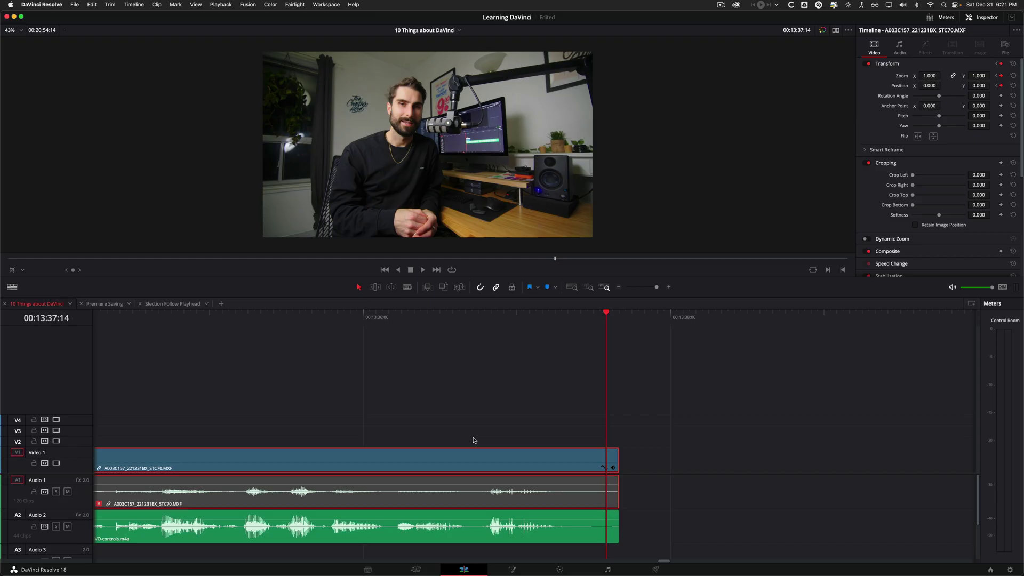